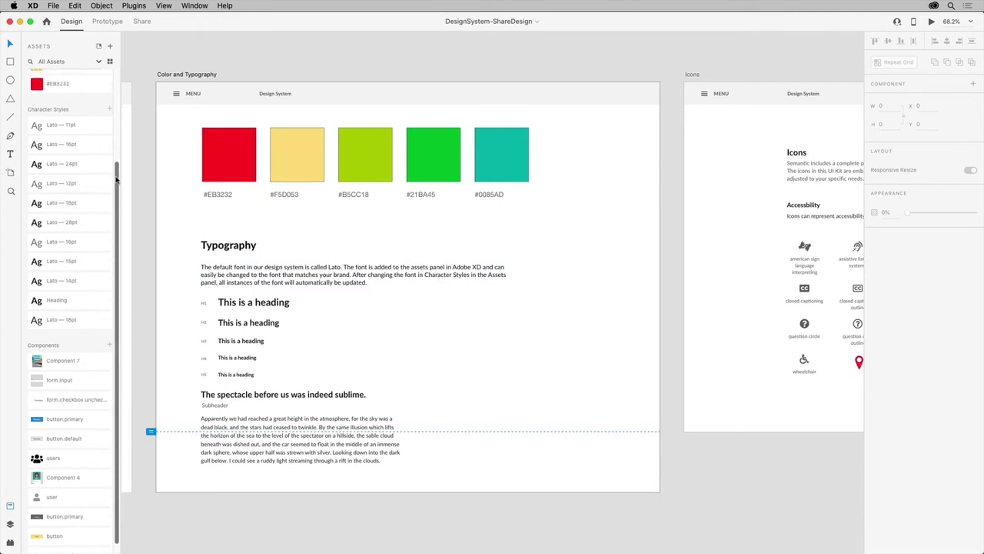
Switch the DesignSystem-ShareDesign Assets panel from a named list to a thumbnail grid
drag(116, 193, 110, 92)
click(109, 61)
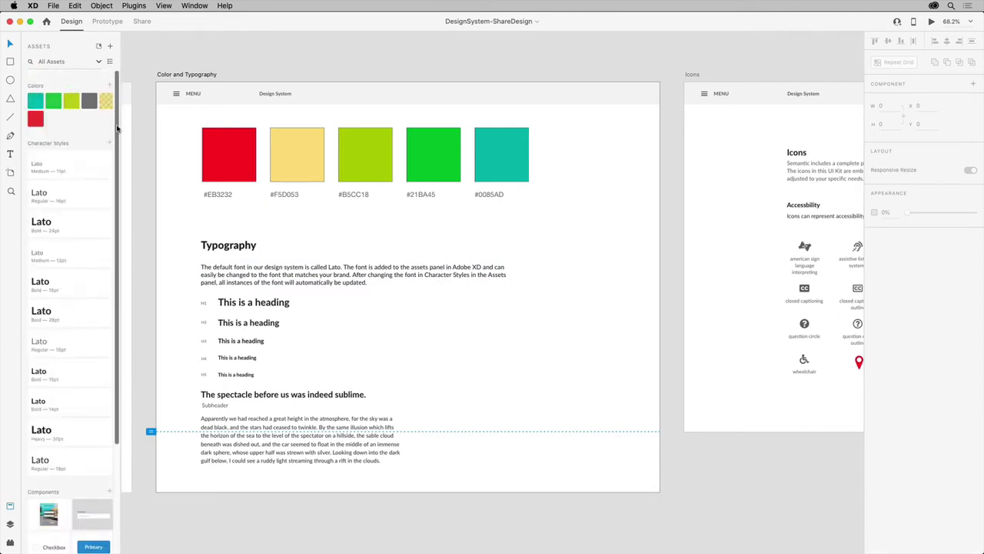
drag(116, 128, 116, 241)
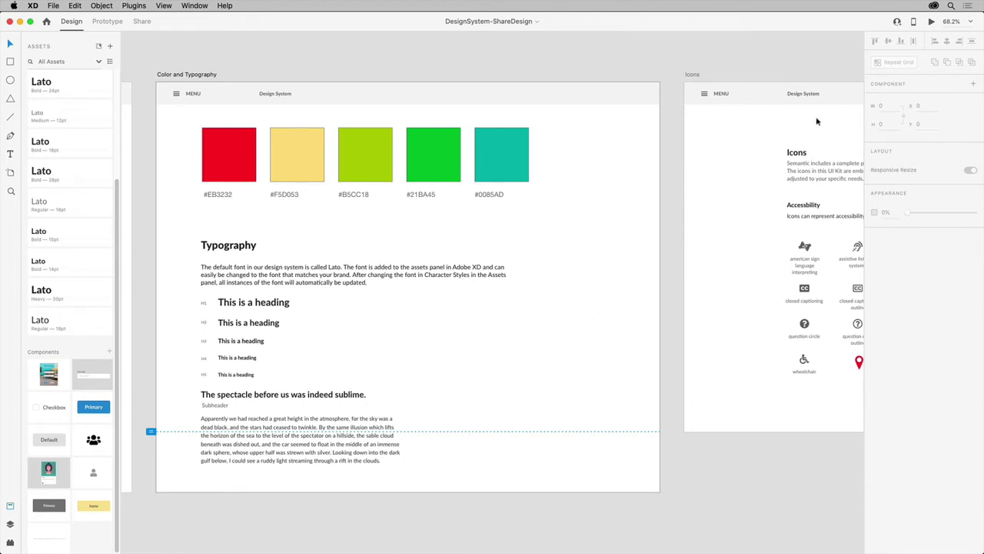
Save DesignSystem-ShareDesign to Cloud Documents so people can be invited
click(897, 22)
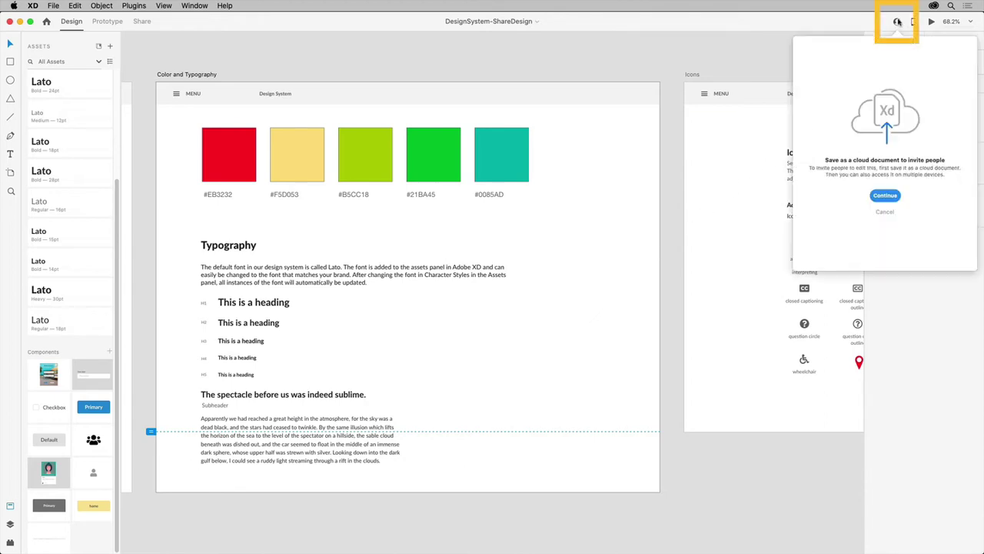
click(886, 196)
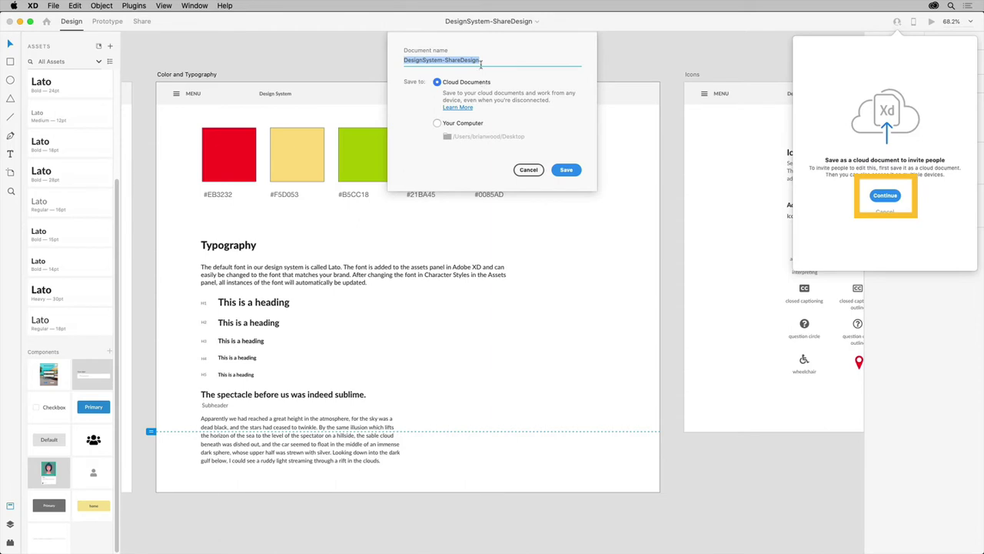
click(564, 170)
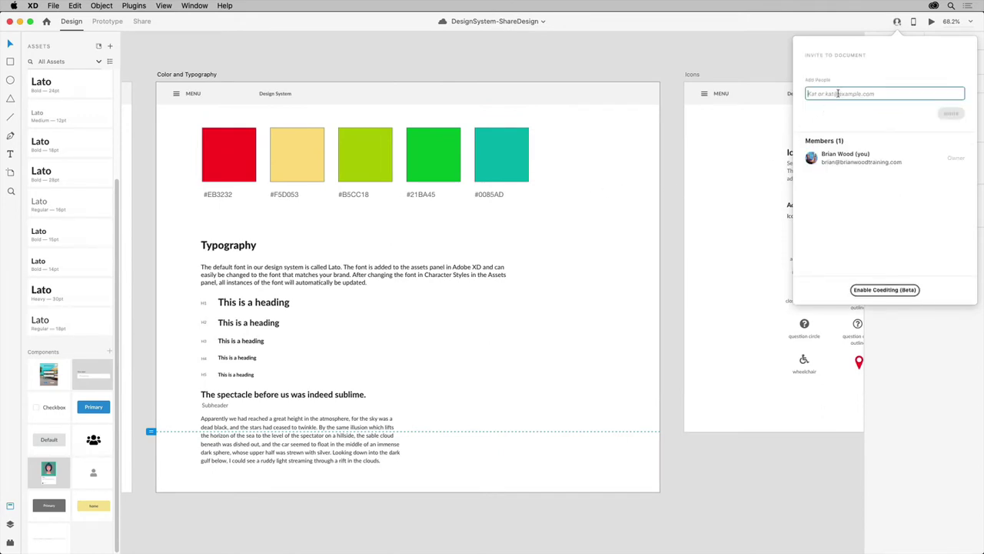
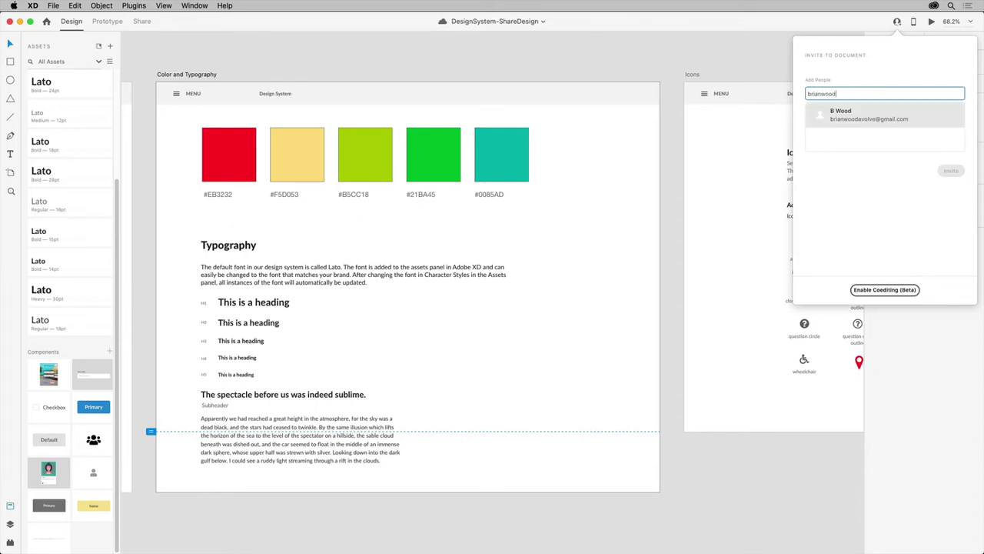
Invite a contact by name to the cloud document, then recheck its member list
key(Return)
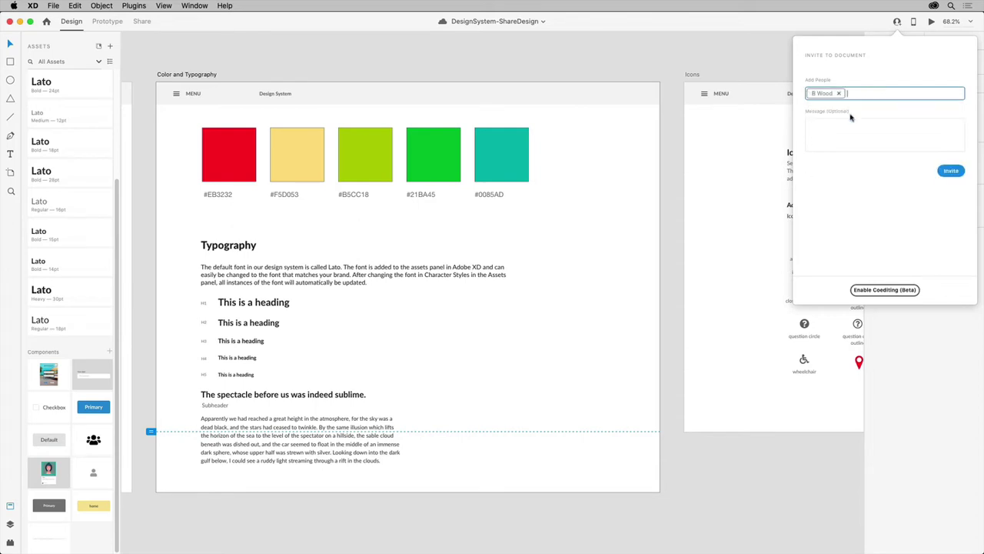
click(952, 171)
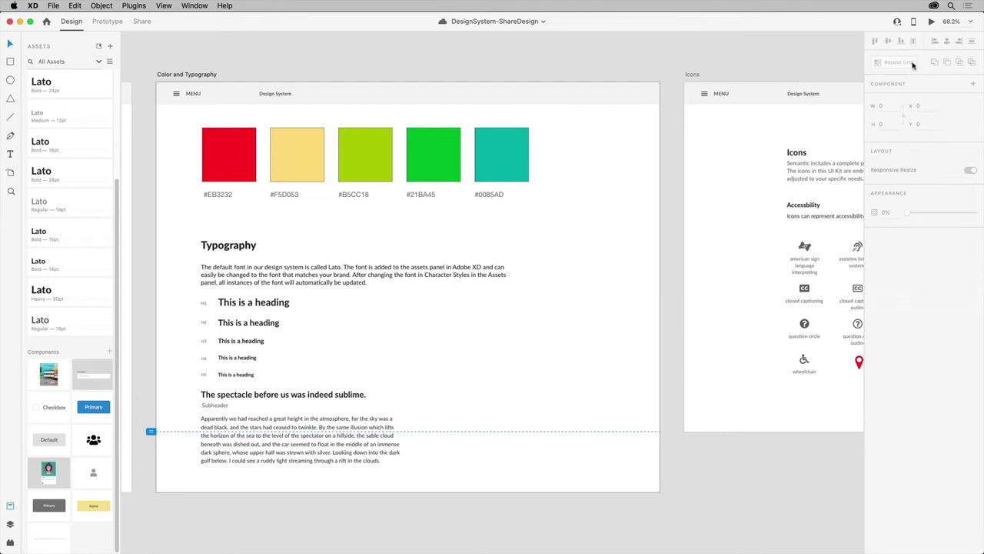
click(898, 23)
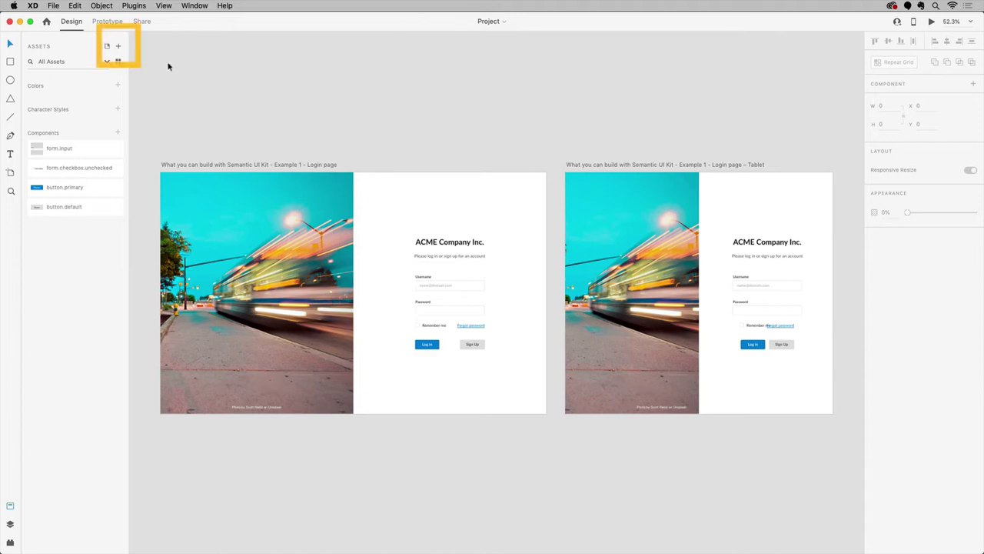
Link DesignSystem-ShareDesign's colours, character styles and components into the Project from Shared with You
click(118, 47)
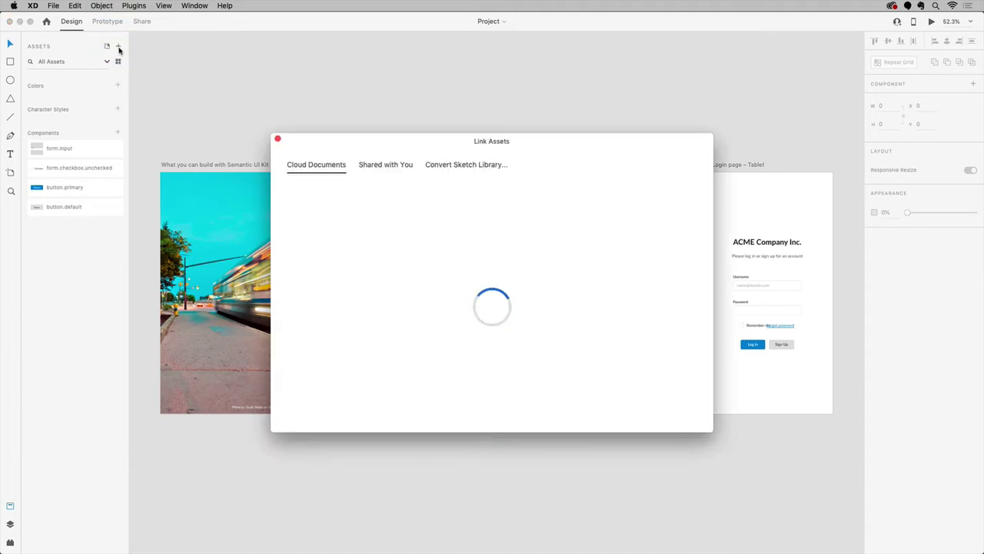
click(387, 165)
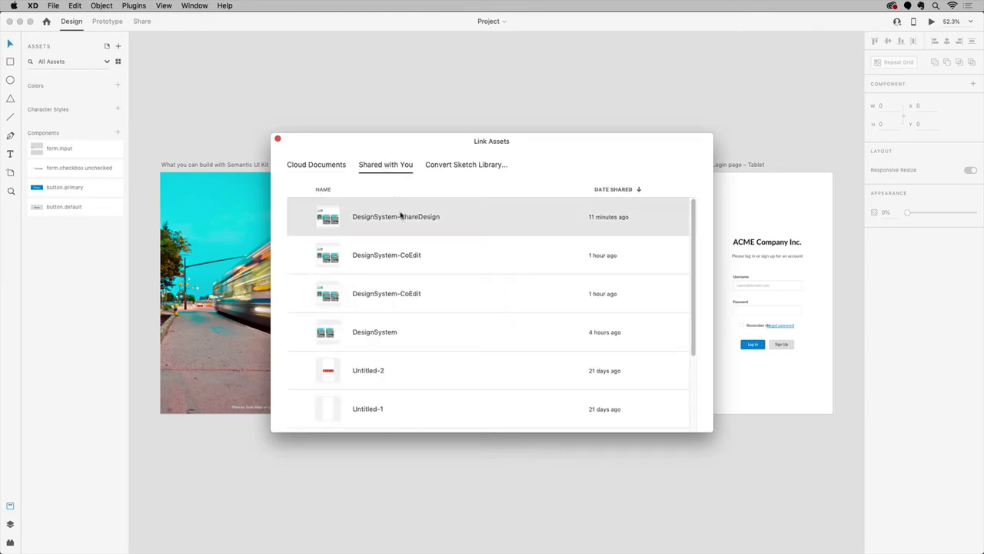
click(400, 216)
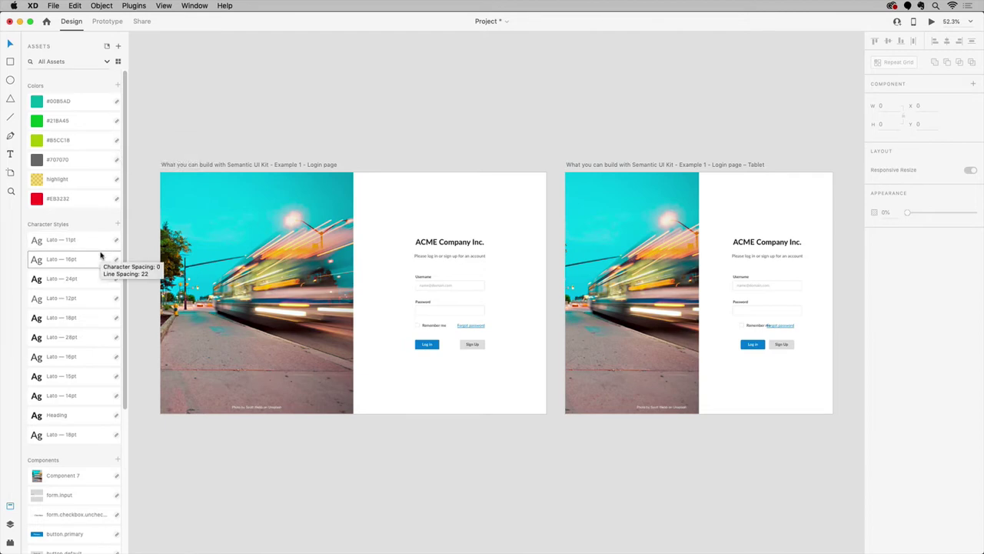
Place a Component 7 login card instance on the canvas below the login artboards
scroll(102, 482, down, 5)
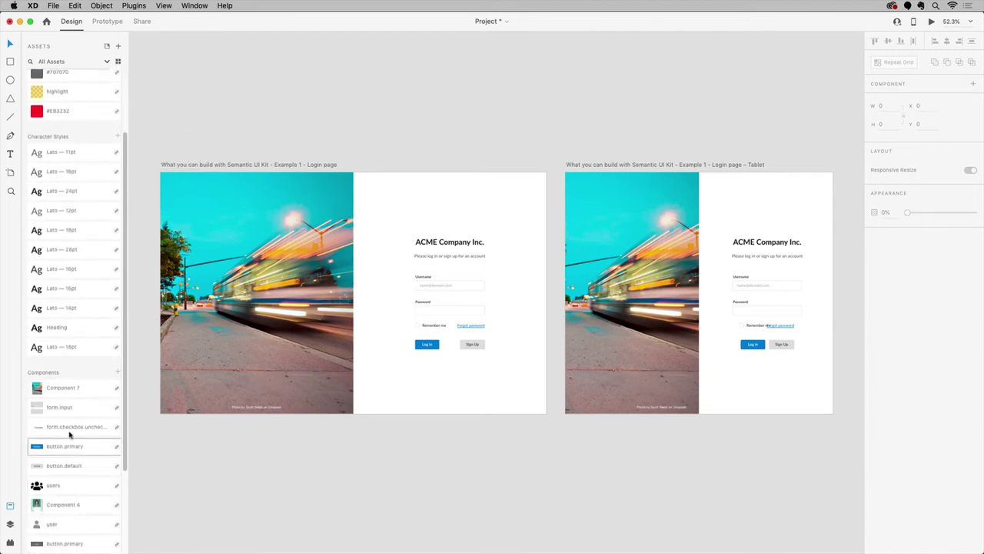
drag(63, 394, 409, 536)
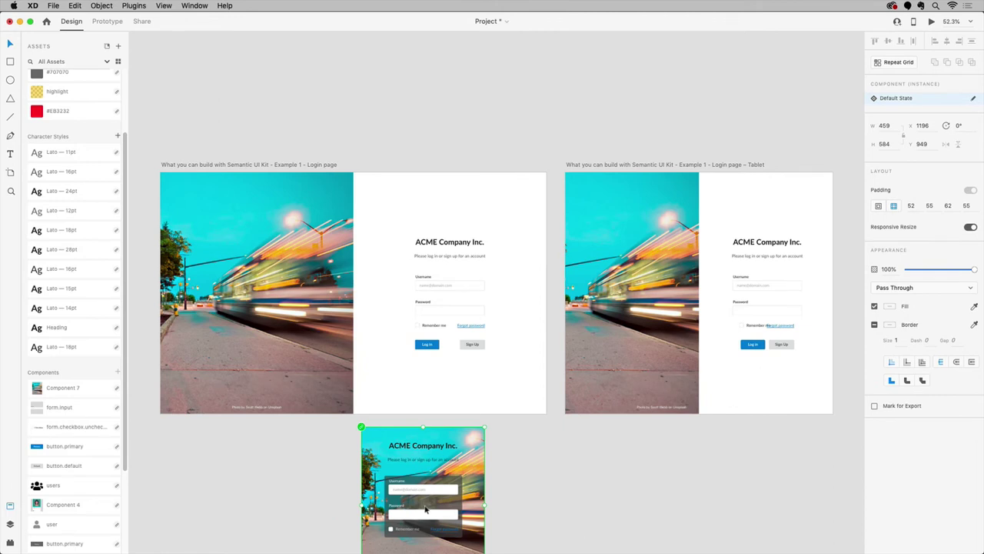
scroll(425, 509, down, 5)
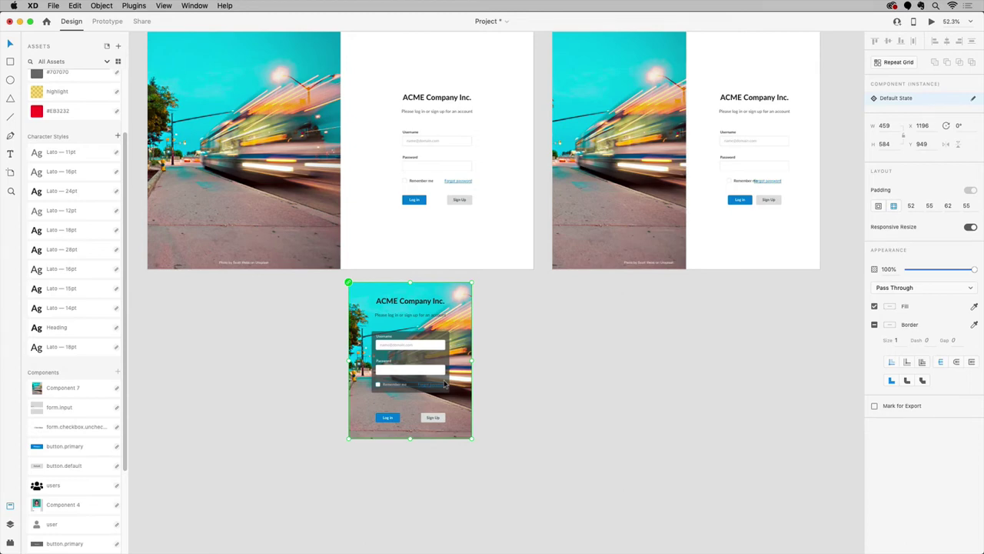
scroll(444, 383, up, 5)
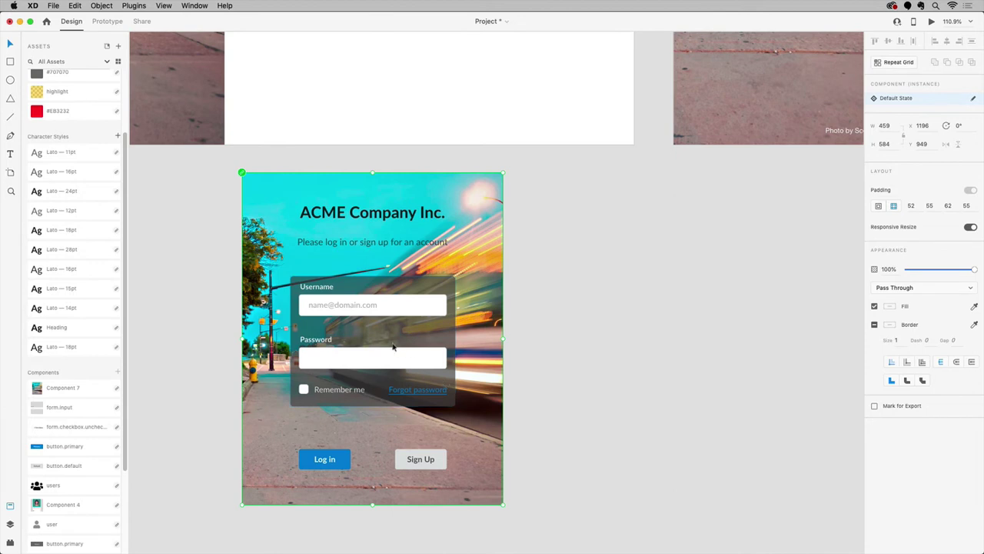
Open Component 7's master with Edit Master in Source Document, after checking other asset menus
right_click(376, 321)
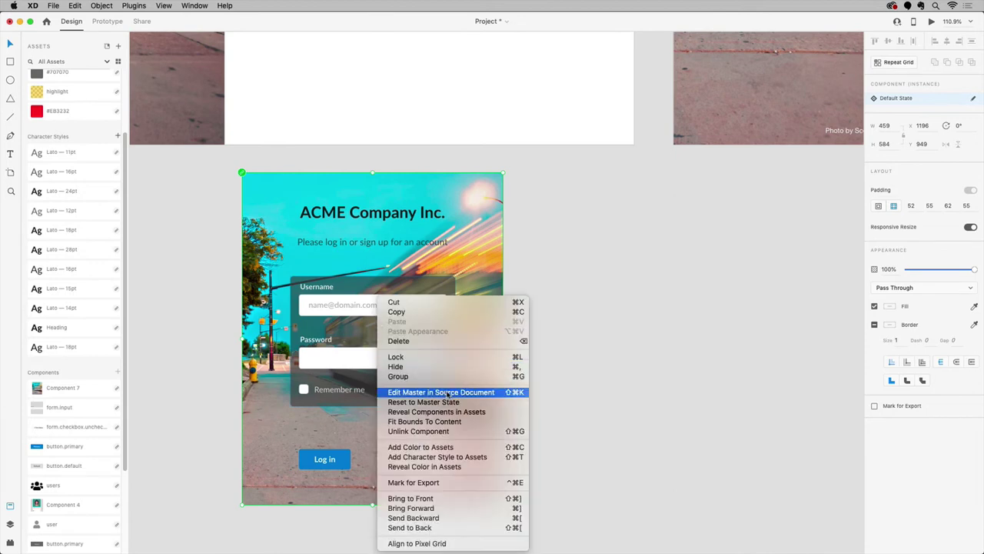
click(168, 183)
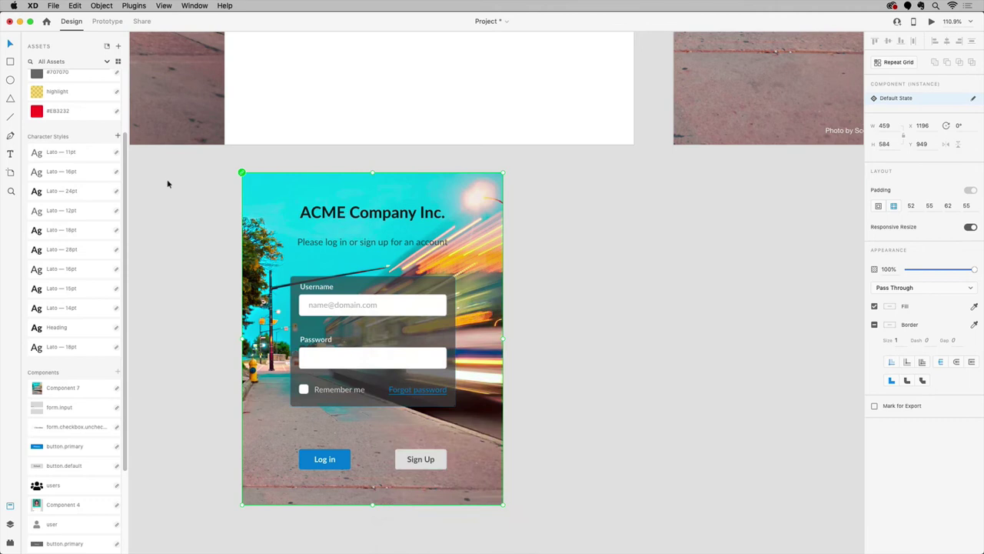
right_click(67, 112)
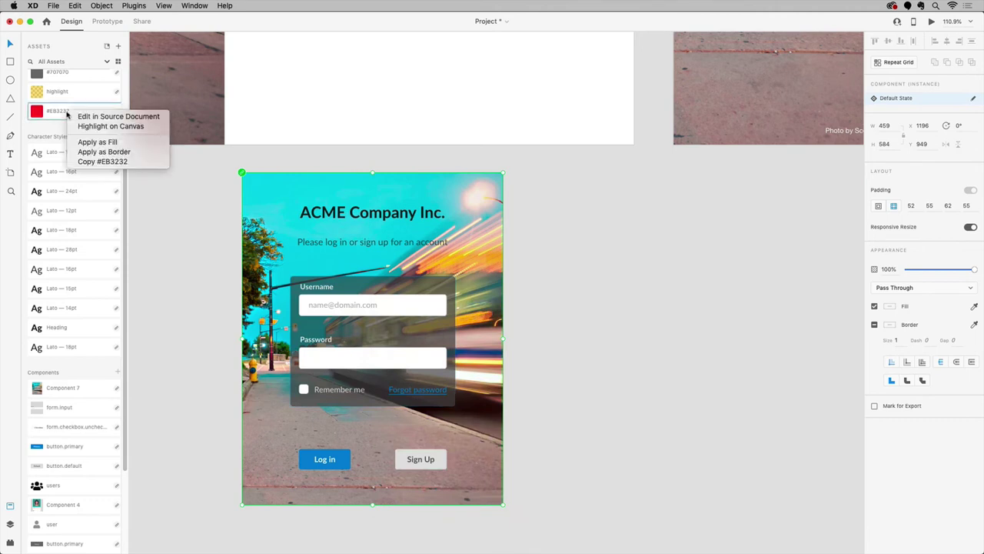
key(Escape)
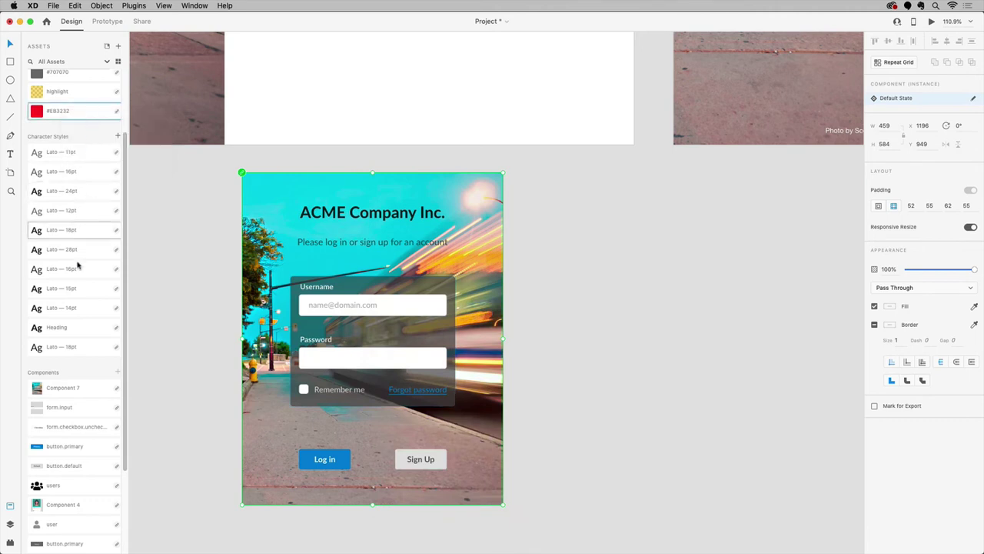
key(Escape)
right_click(78, 392)
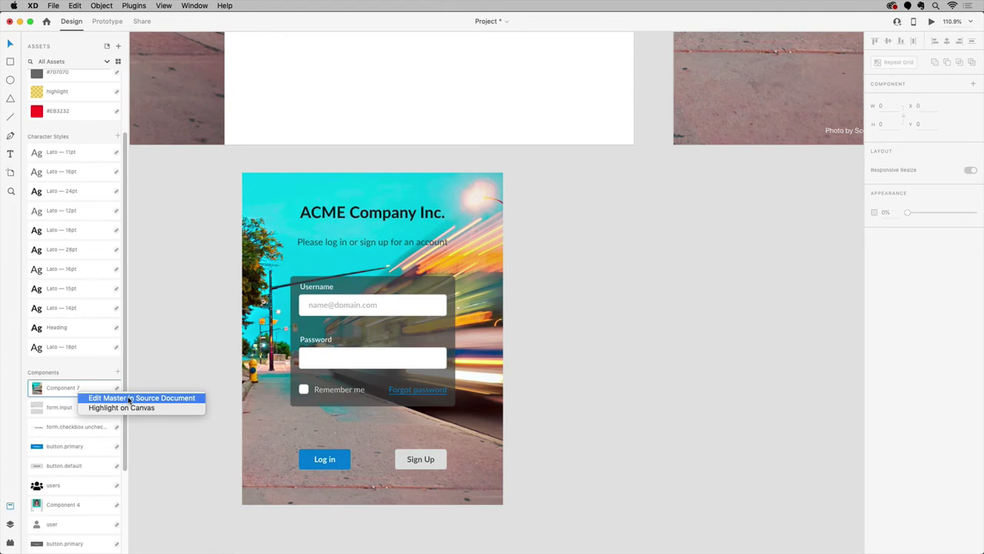
click(129, 397)
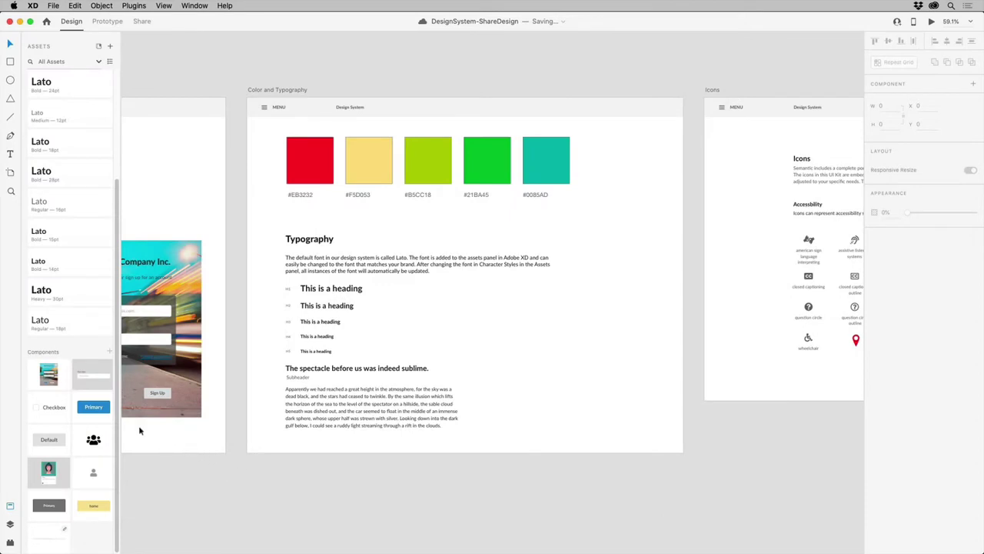
Jump to the Component 7 master and select its login-form panel
right_click(57, 373)
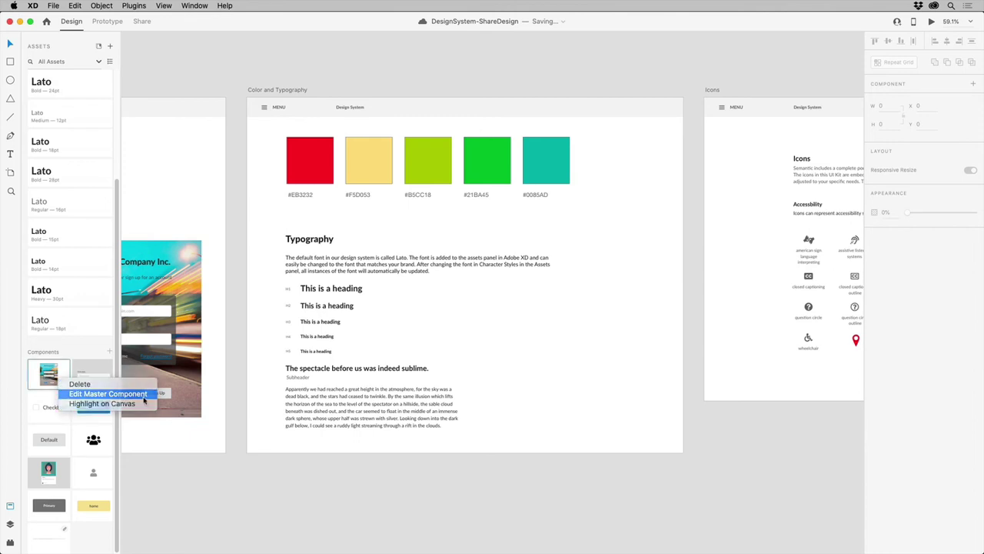
click(143, 397)
scroll(510, 330, up, 5)
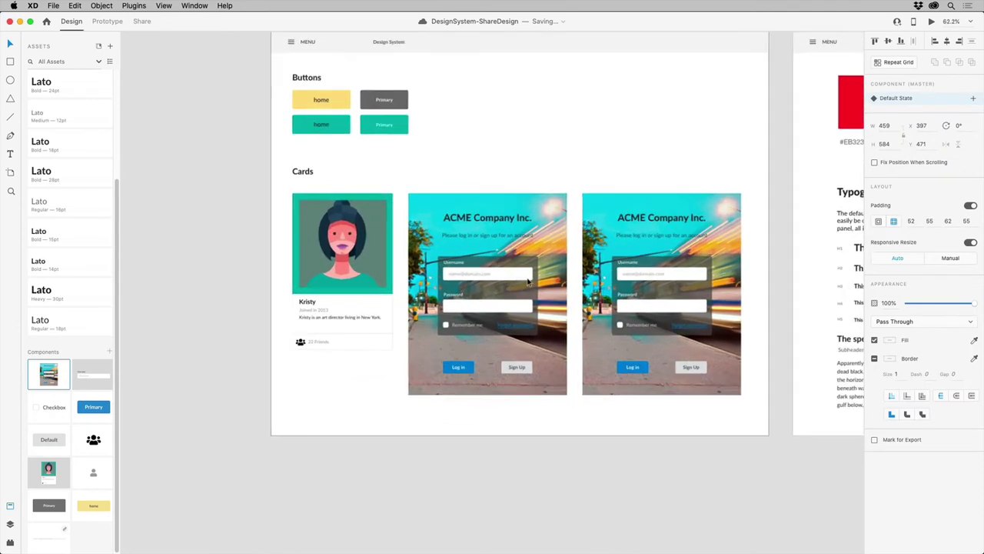
double_click(525, 297)
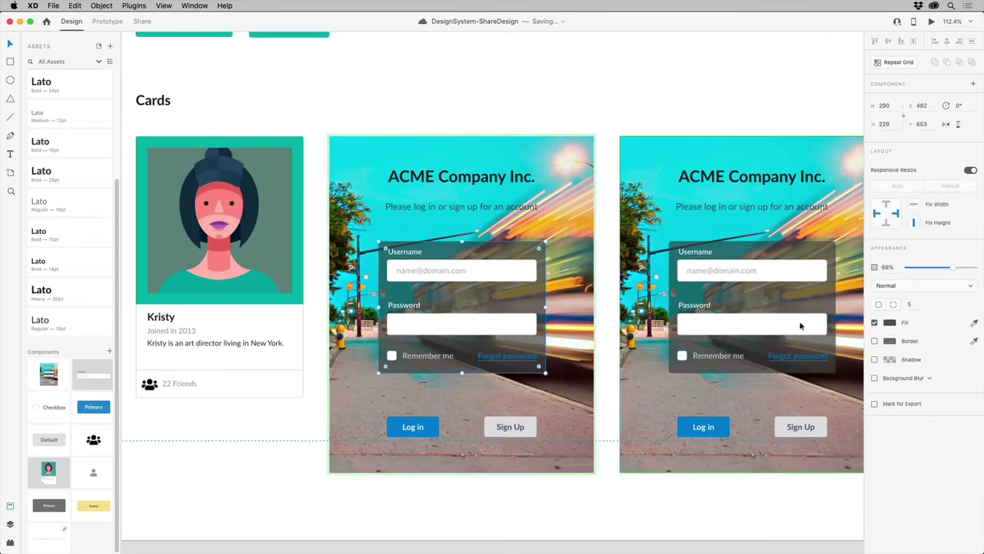
Fill the login-form panel with #000000 at 100% opacity
click(892, 324)
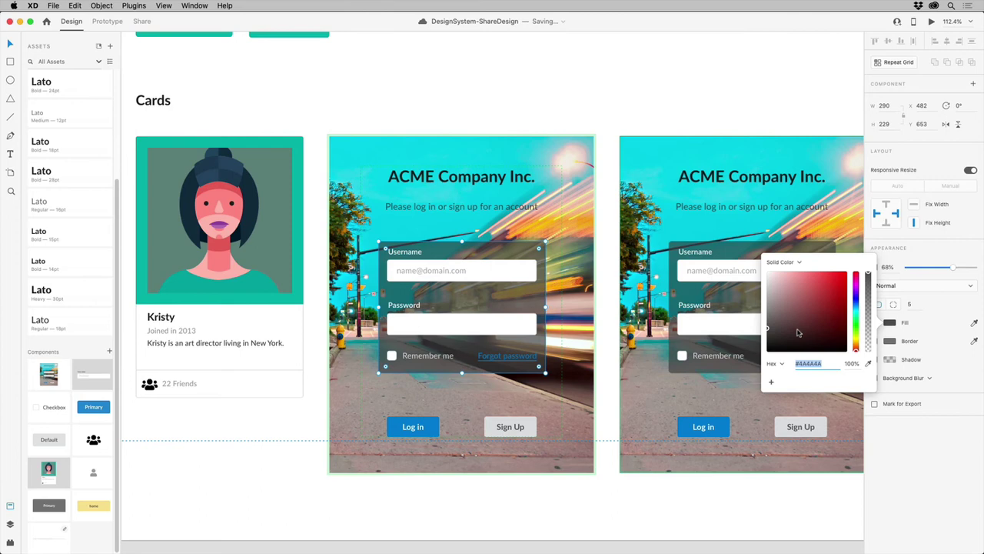
drag(797, 334, 766, 357)
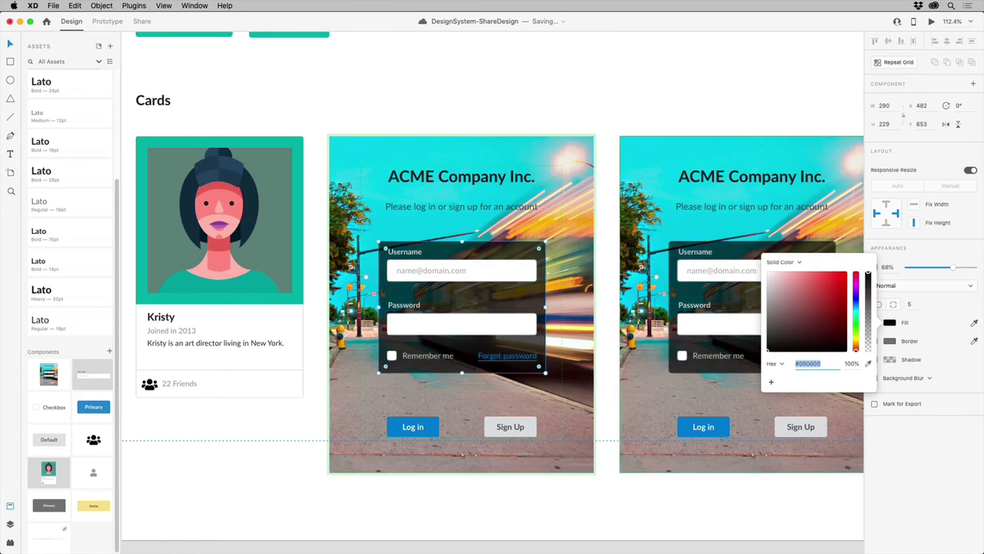
key(Escape)
drag(954, 268, 978, 269)
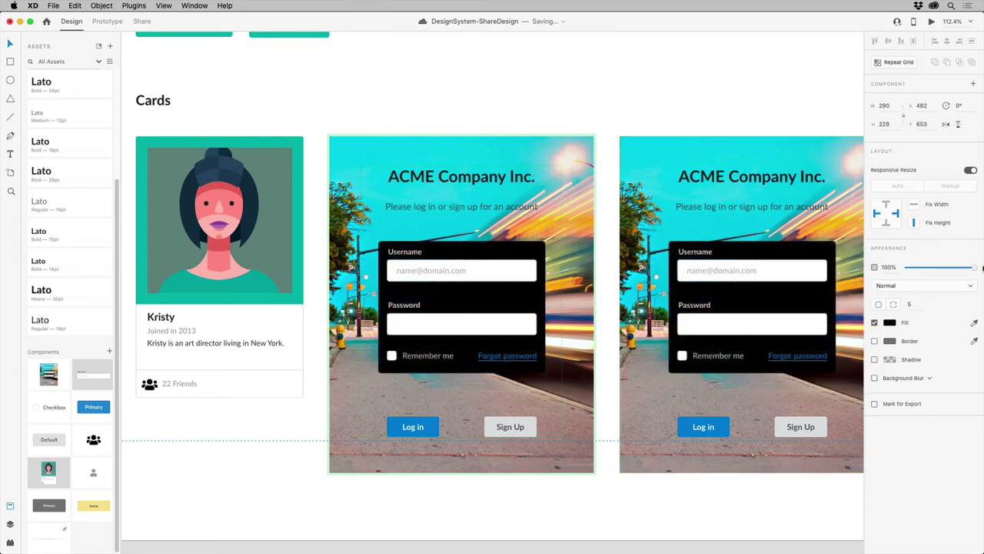
click(615, 98)
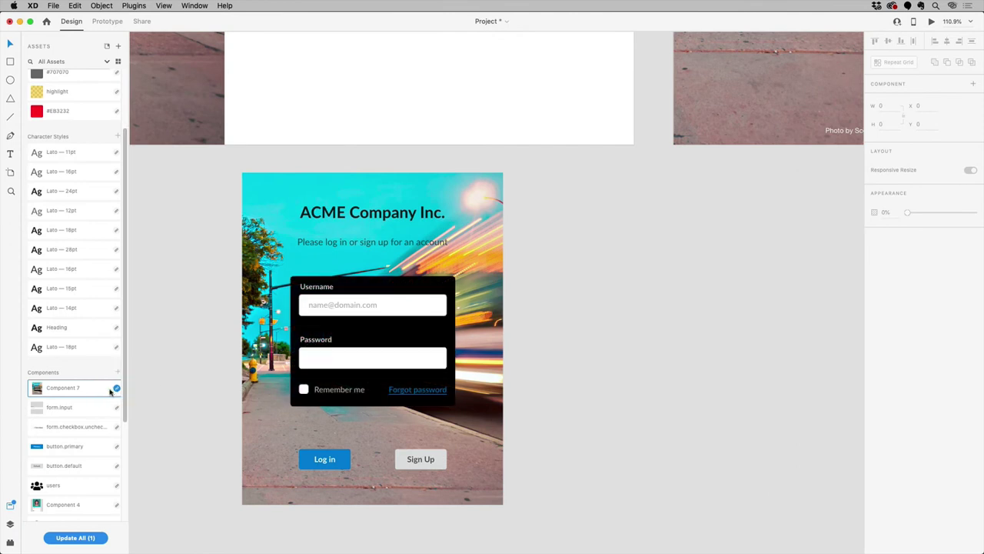
Accept the Component 7 update in the Project's Assets panel so its login panel turns black
mouse_move(115, 390)
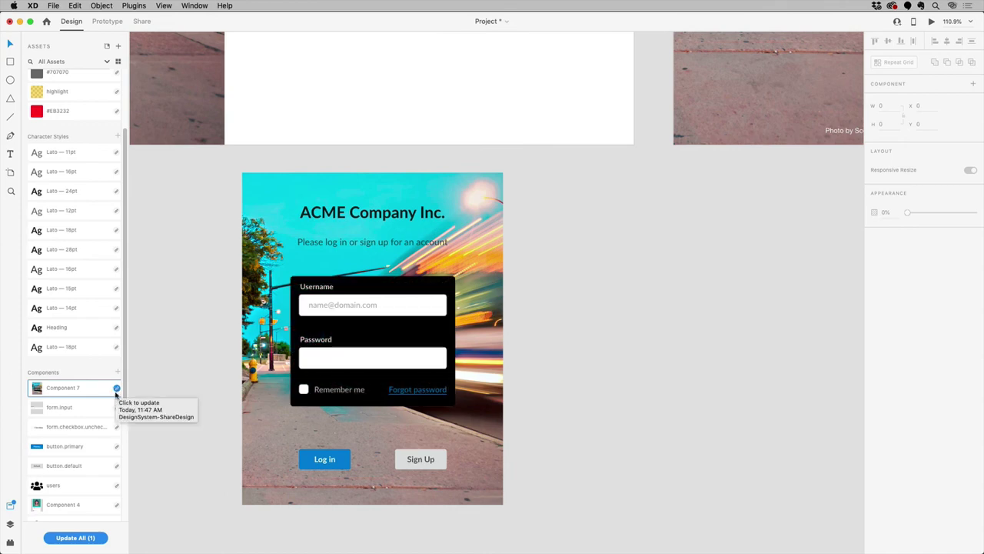
click(75, 537)
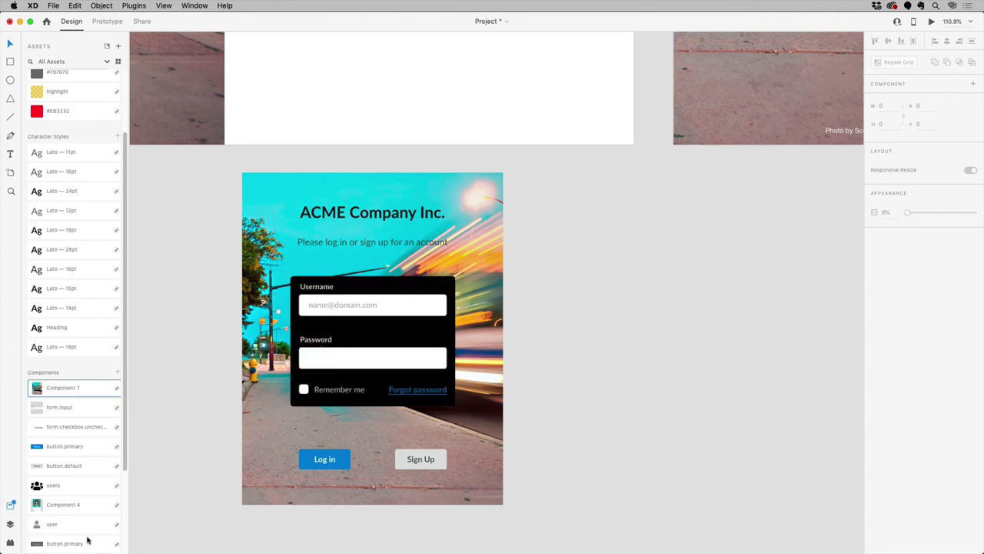